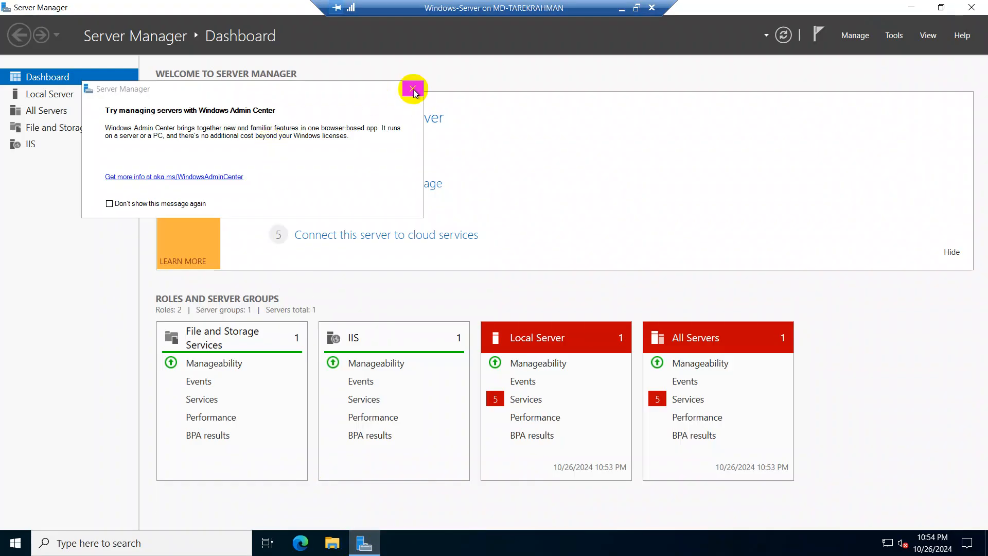
Step: Dismiss the Windows Admin Center message and examine the Local Server properties
left_click(412, 87)
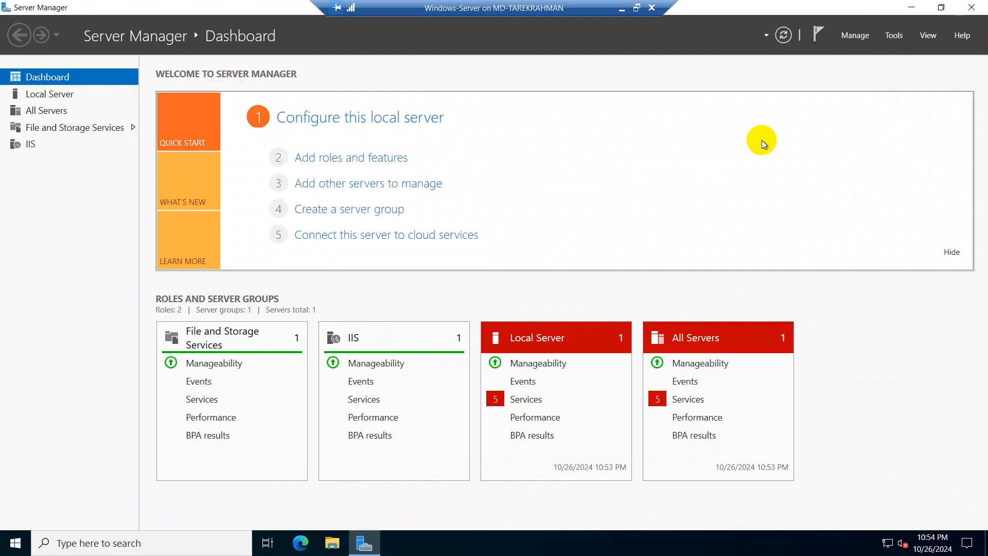
left_click(855, 37)
left_click(855, 36)
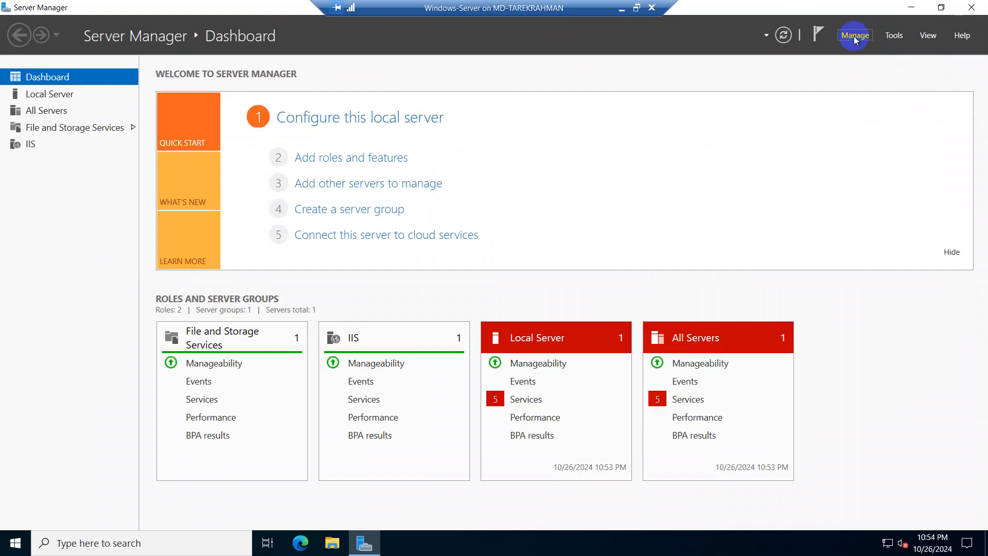
left_click(92, 93)
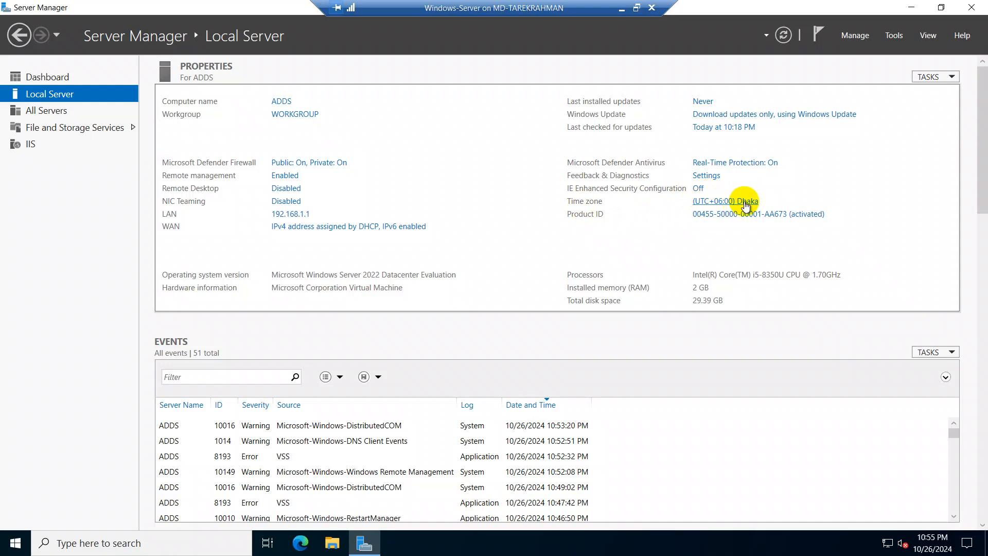
mouse_move(939, 552)
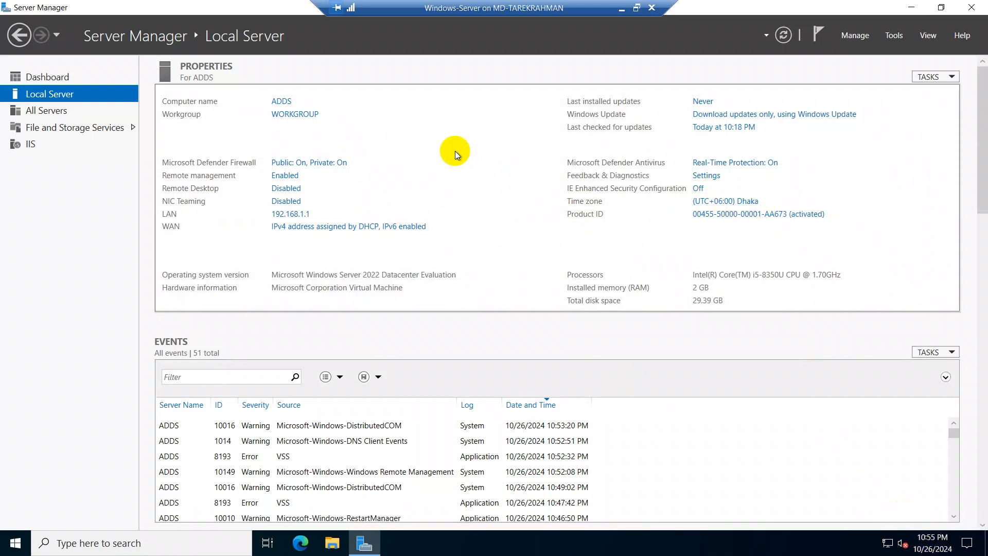
Step: Start adding roles and features from the dashboard, using role-based installation on ADDS.tarek.local from the server pool
left_click(47, 77)
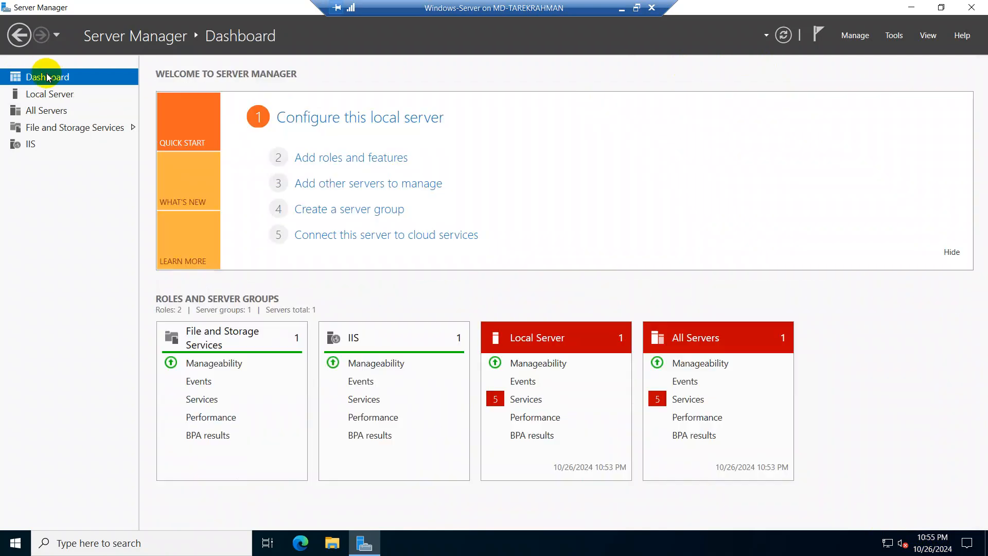
left_click(853, 36)
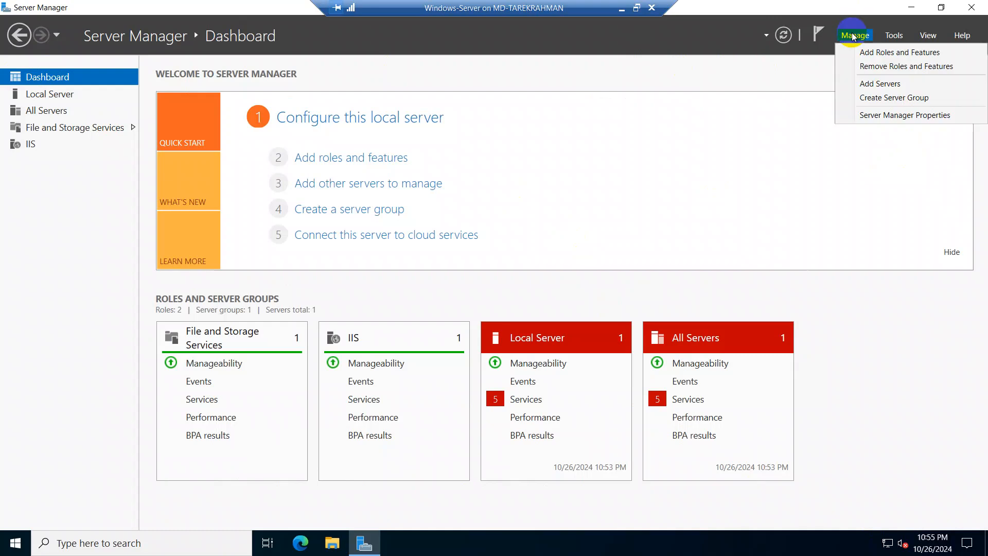
left_click(881, 54)
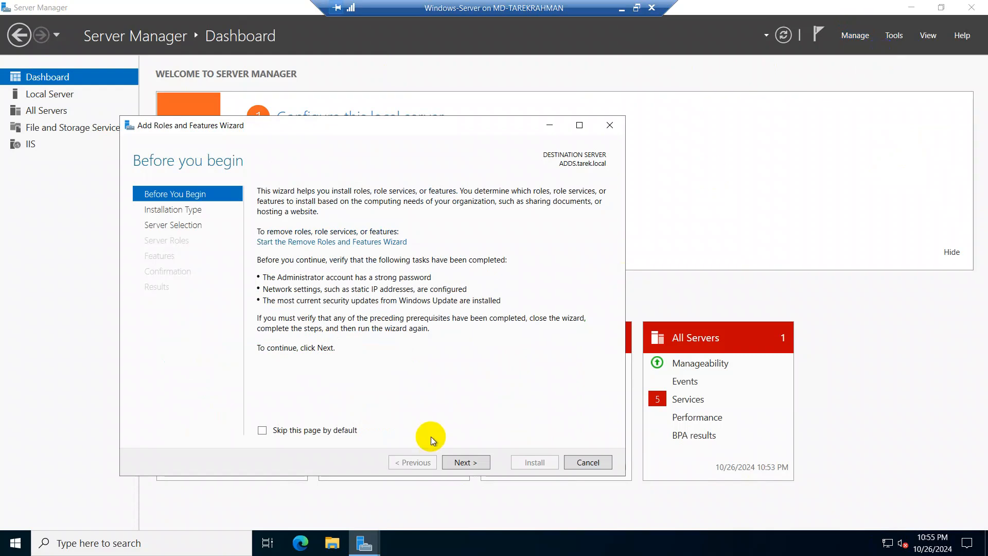
left_click(465, 462)
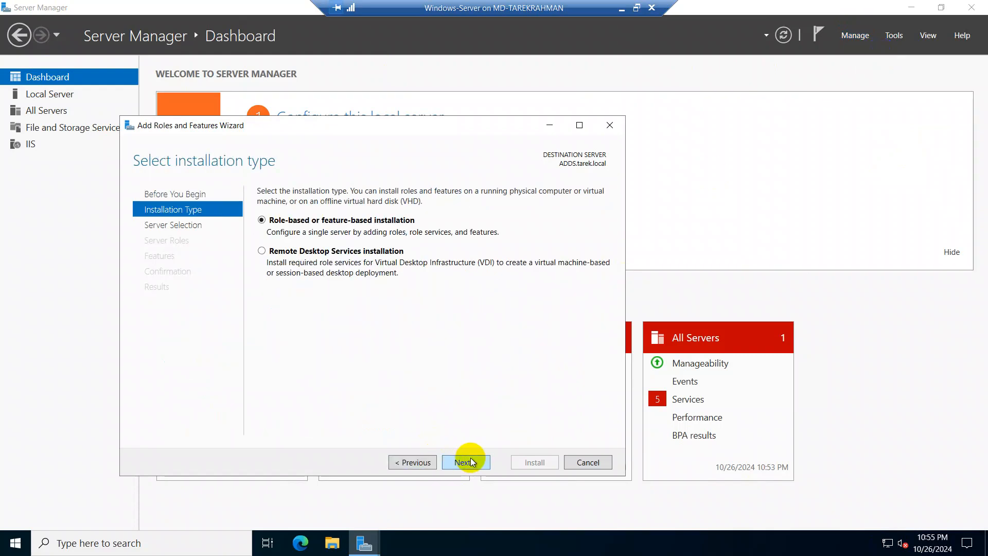
left_click(471, 462)
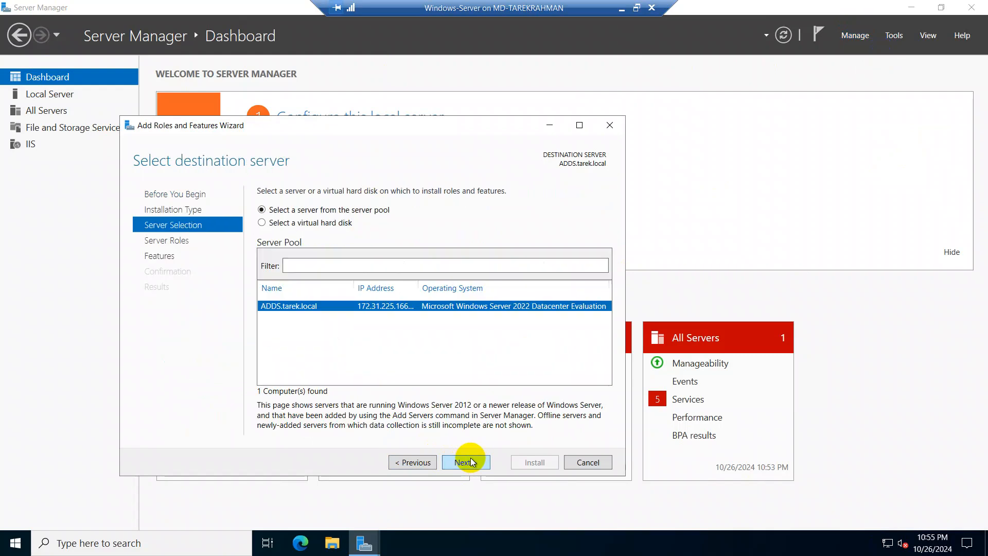
left_click(414, 462)
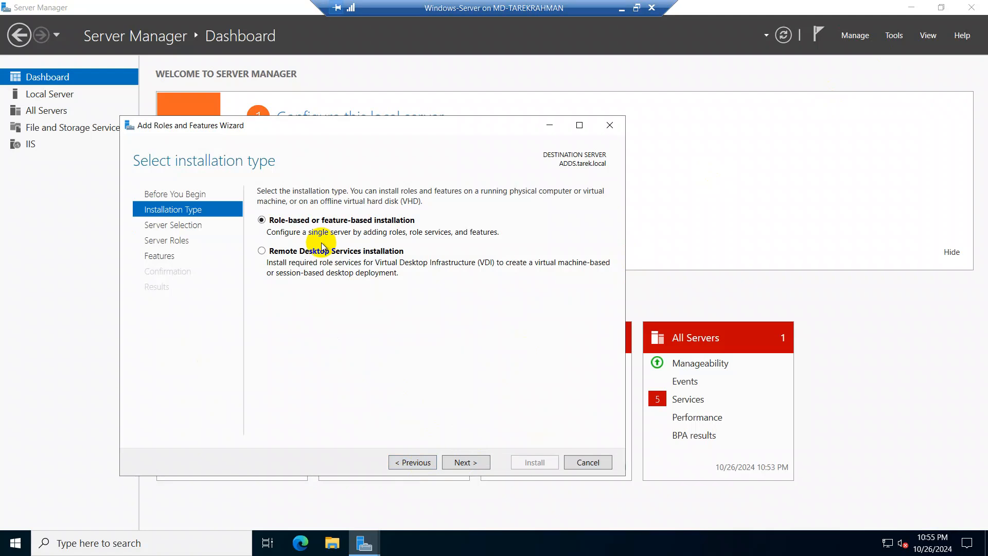
left_click(467, 462)
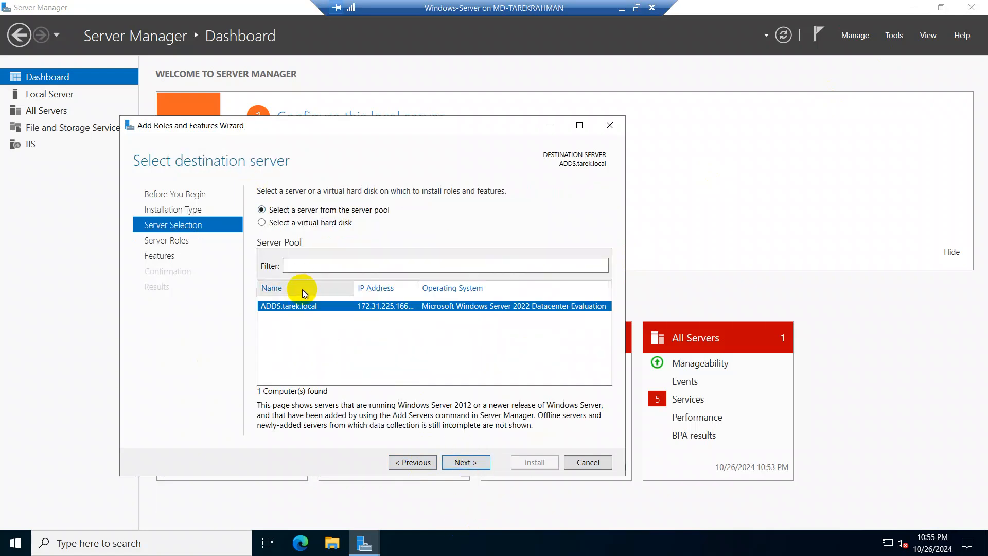
left_click(459, 462)
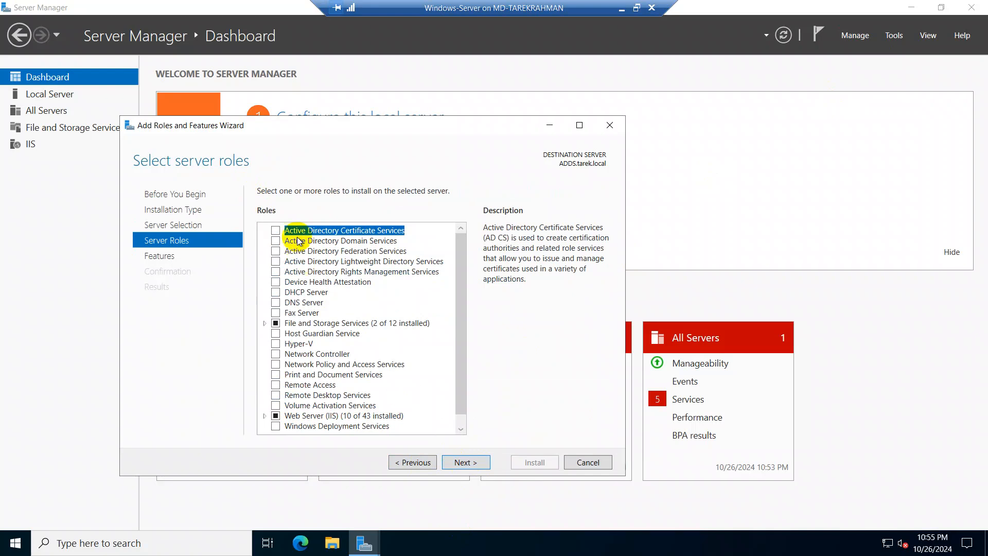
Step: Select the Active Directory Domain Services role with its required management tools and keep the default feature selection
left_click(275, 241)
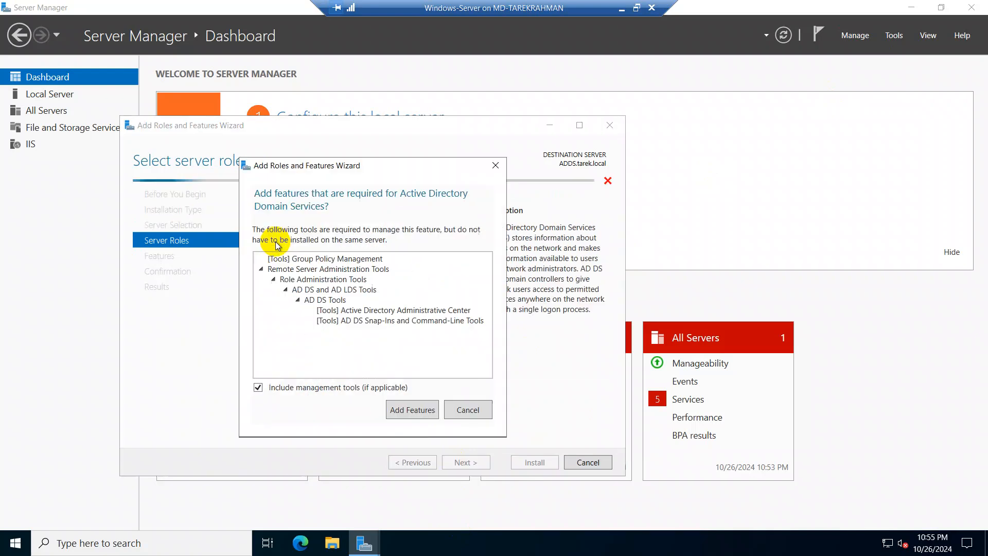
left_click(411, 409)
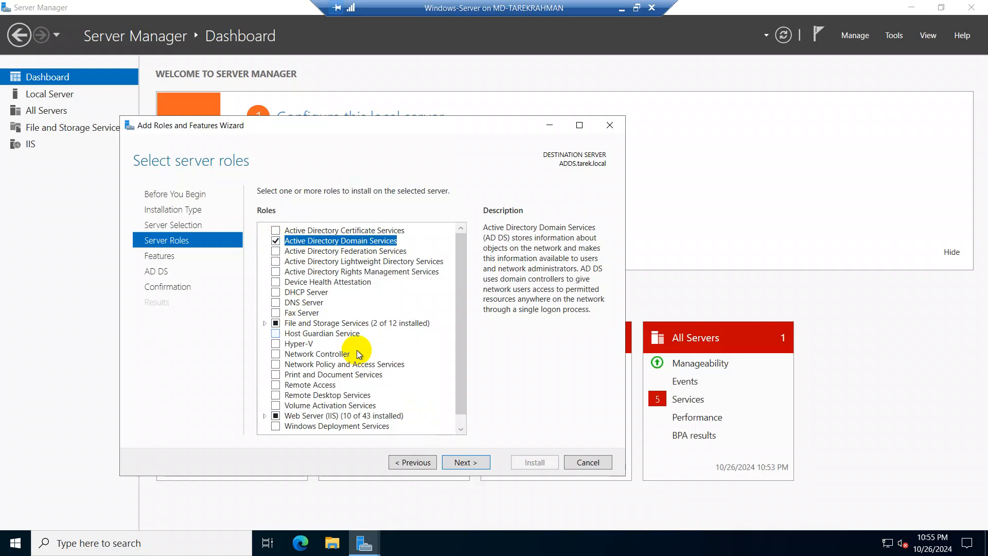
left_click(466, 461)
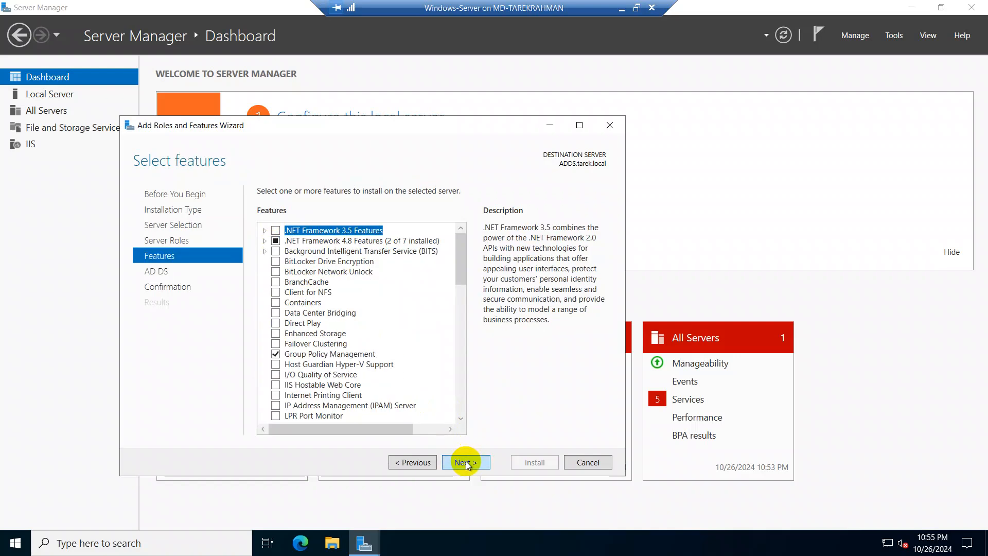
left_click(465, 461)
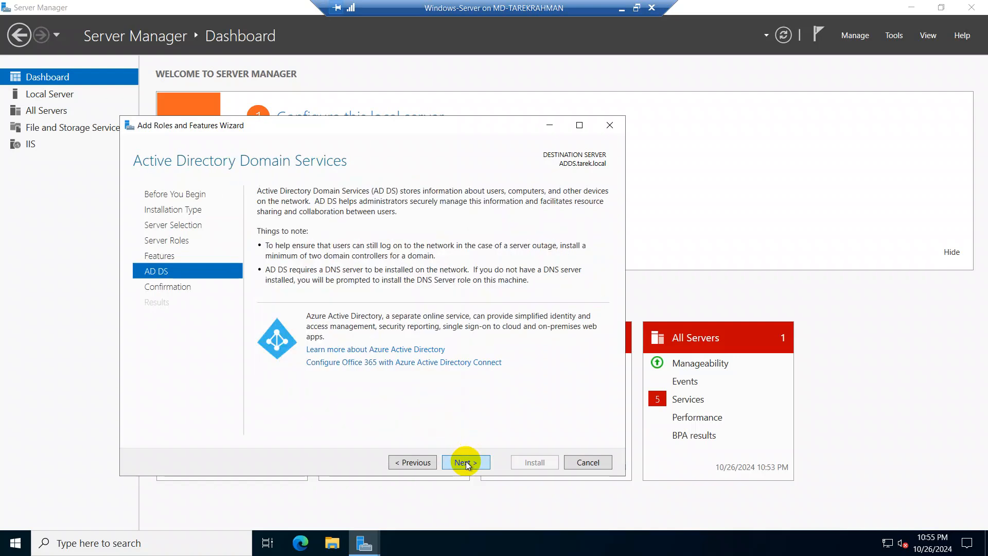
left_click(466, 461)
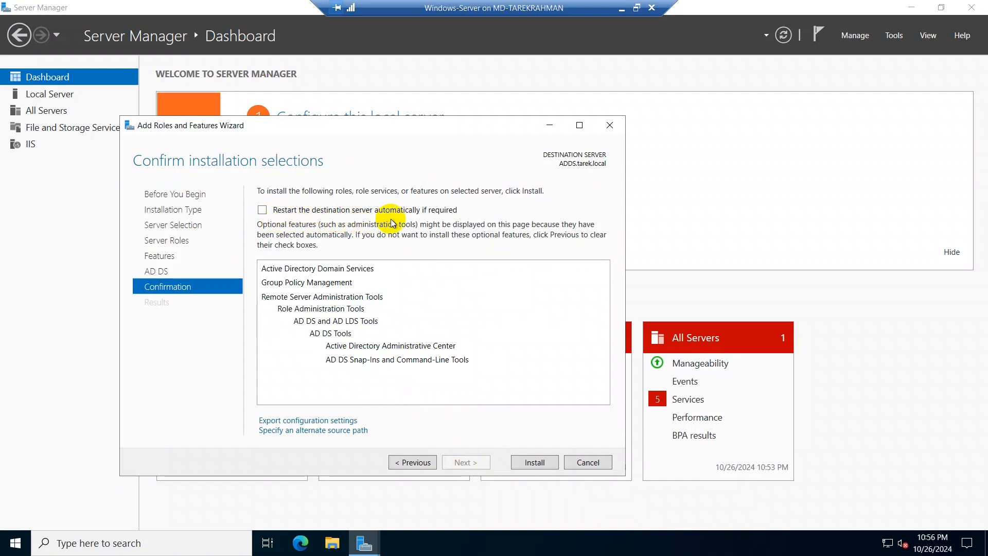
Step: Allow automatic restart of the destination server, install the selected role and features, and close the wizard
left_click(262, 210)
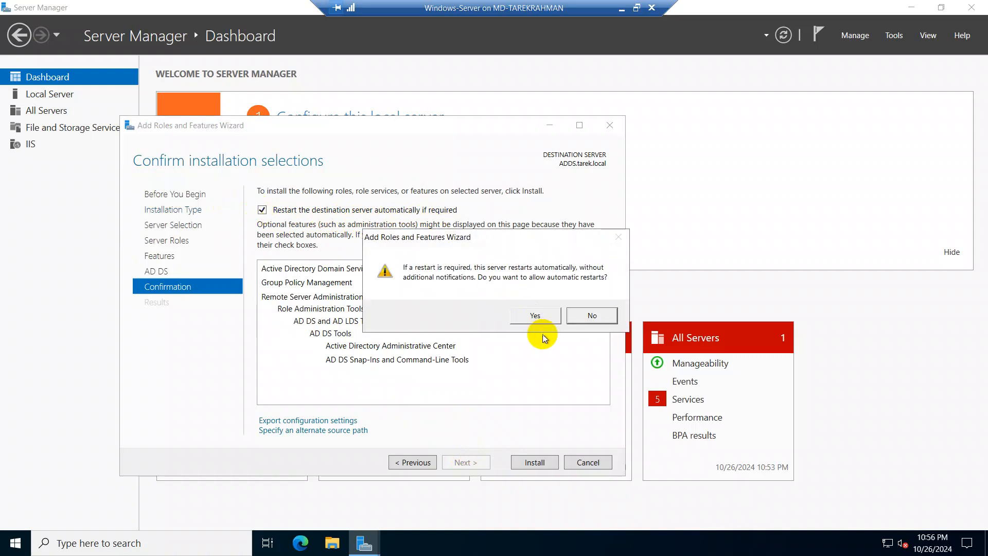
left_click(546, 319)
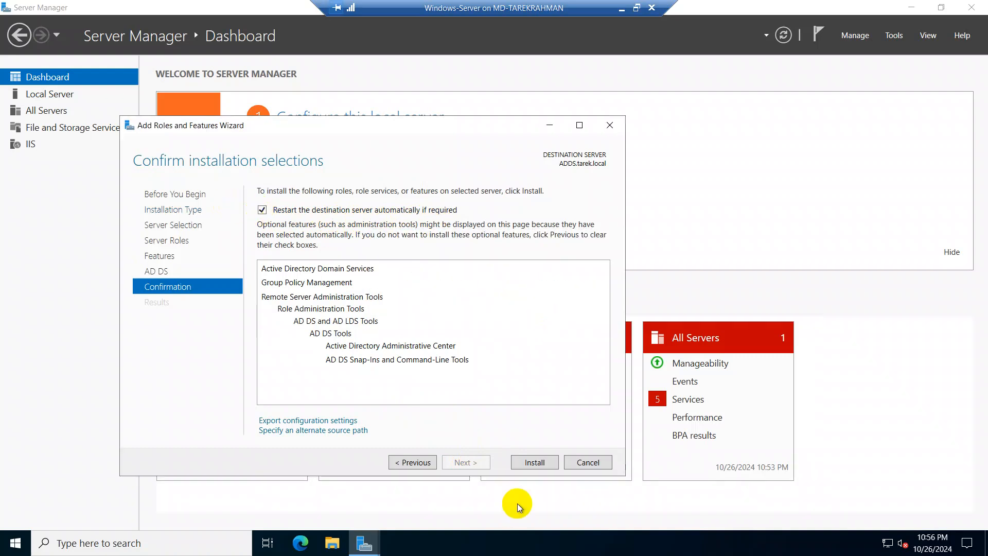
left_click(536, 462)
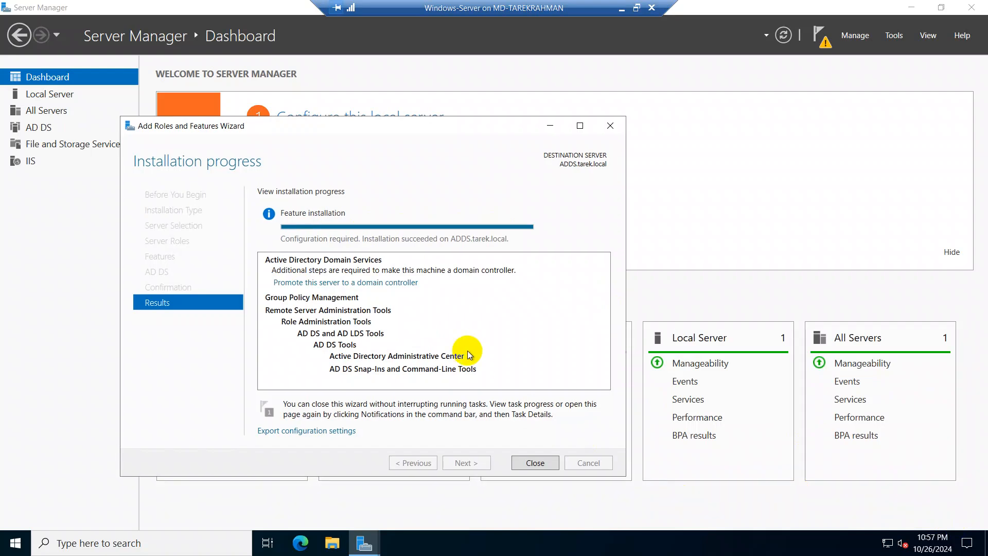
left_click(535, 462)
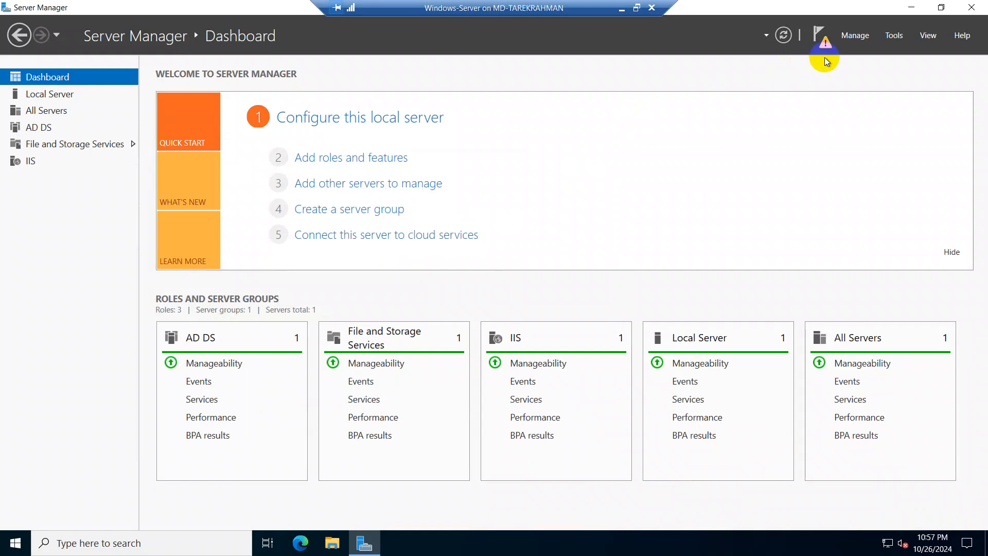
Step: Start promoting the server to a domain controller, adding a new forest with the root domain name tarek.local
left_click(820, 40)
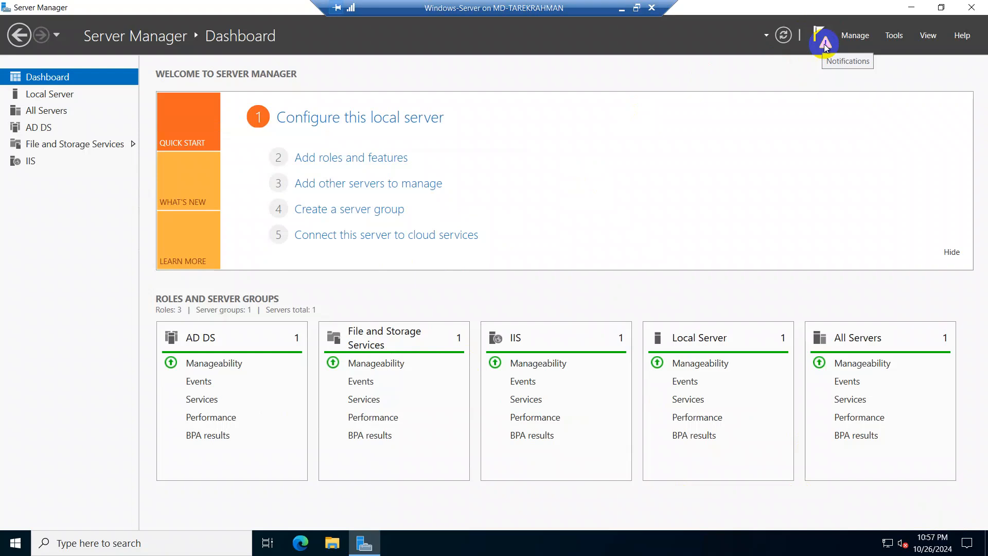
left_click(822, 40)
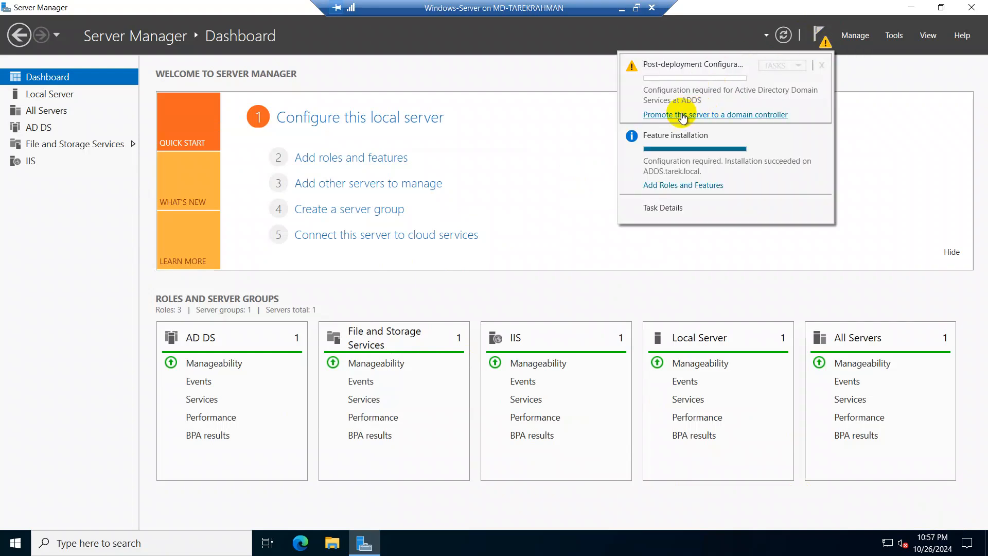
left_click(734, 116)
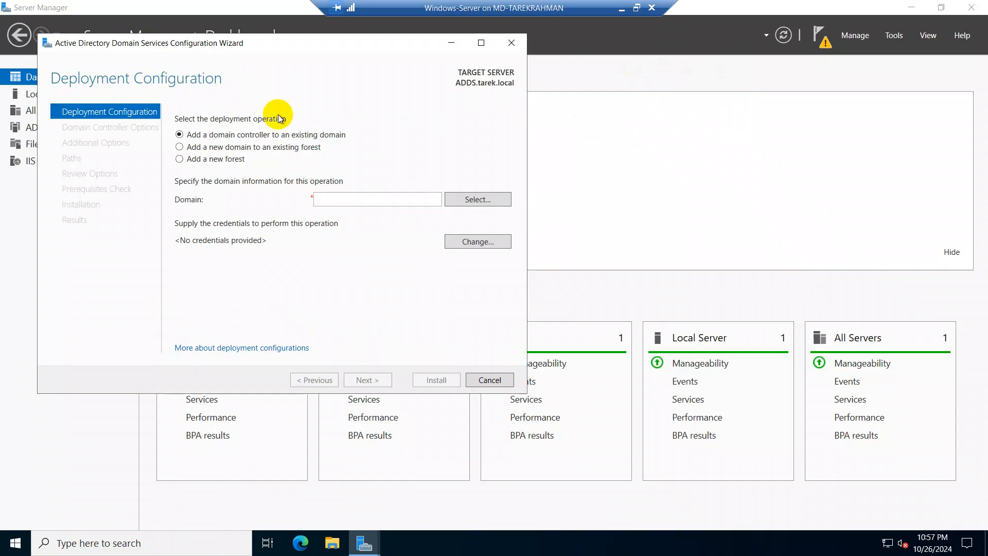
left_click(179, 159)
left_click(361, 201)
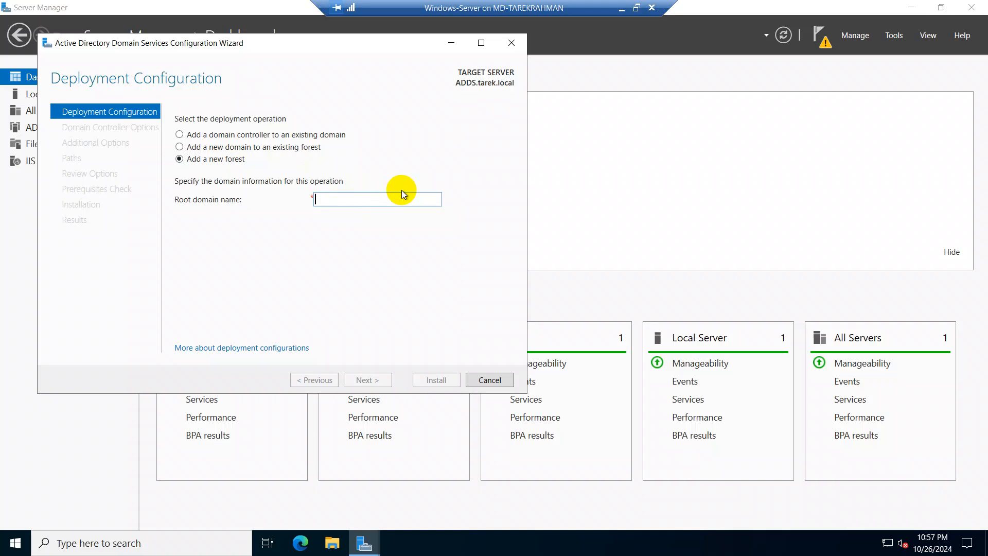
type("Ta")
key("BackSpace")
key("BackSpace")
type("tarek")
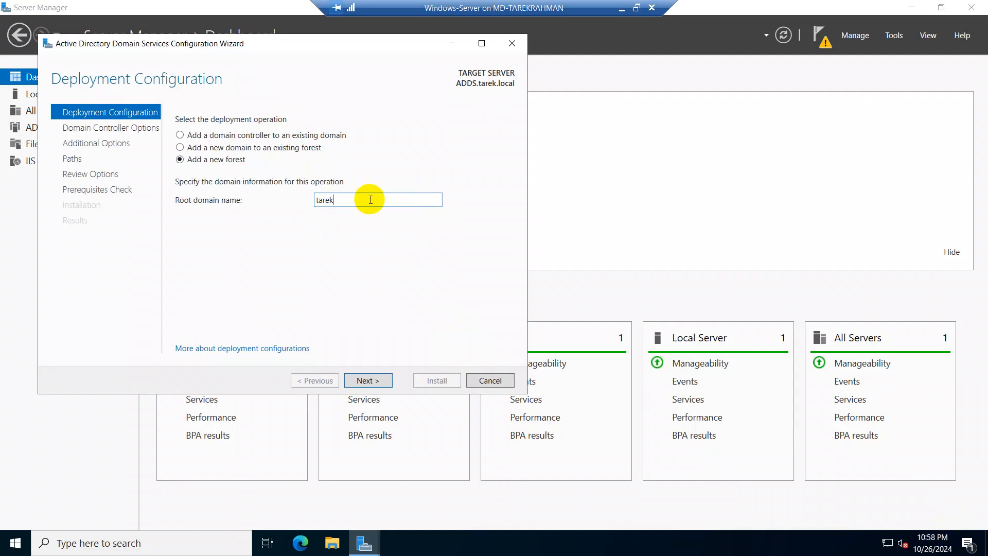
type(".local")
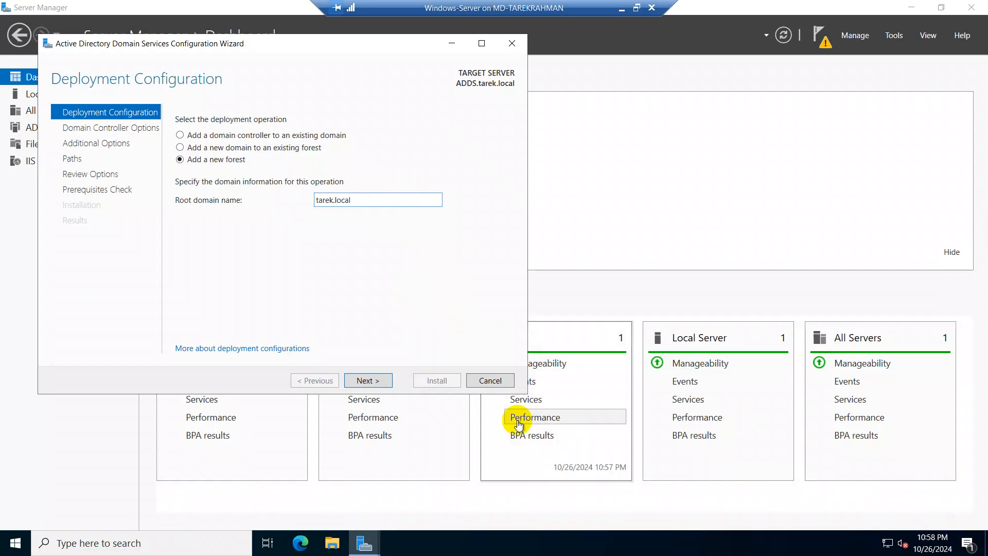
left_click(374, 381)
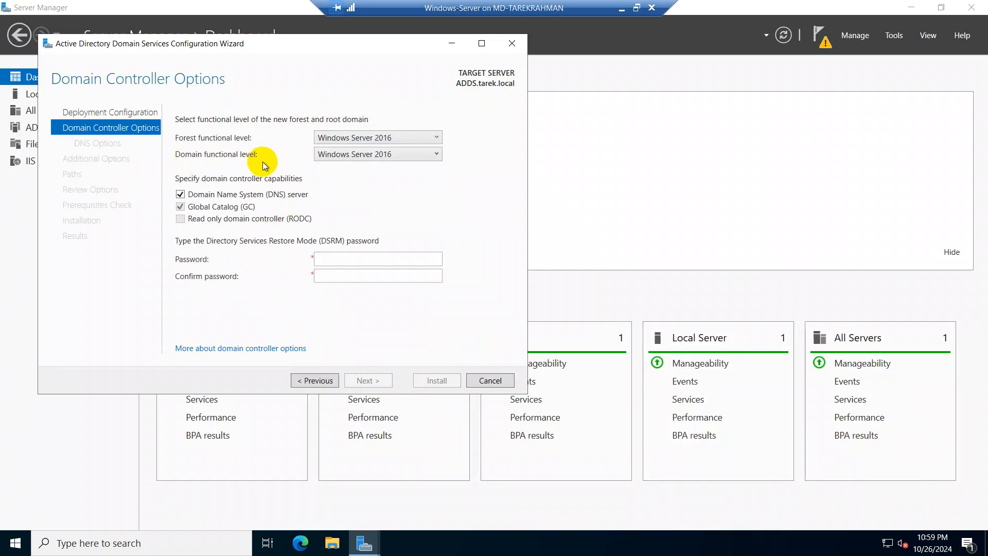
Step: Review the available forest and domain functional levels for the new forest
left_click(390, 137)
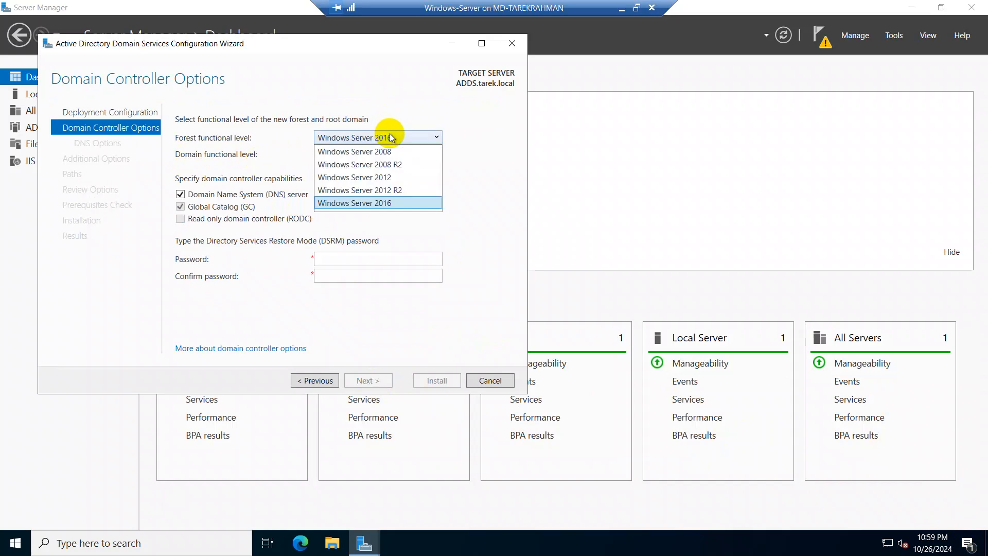
left_click(391, 137)
left_click(388, 156)
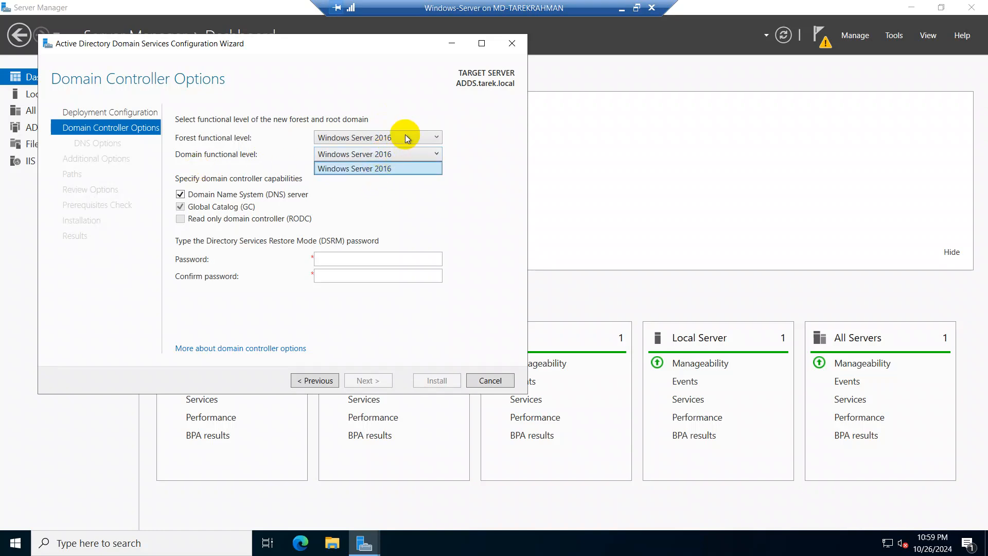
left_click(407, 137)
Step: Set the forest functional level to Windows Server 2008 and check the domain functional levels on offer
left_click(407, 138)
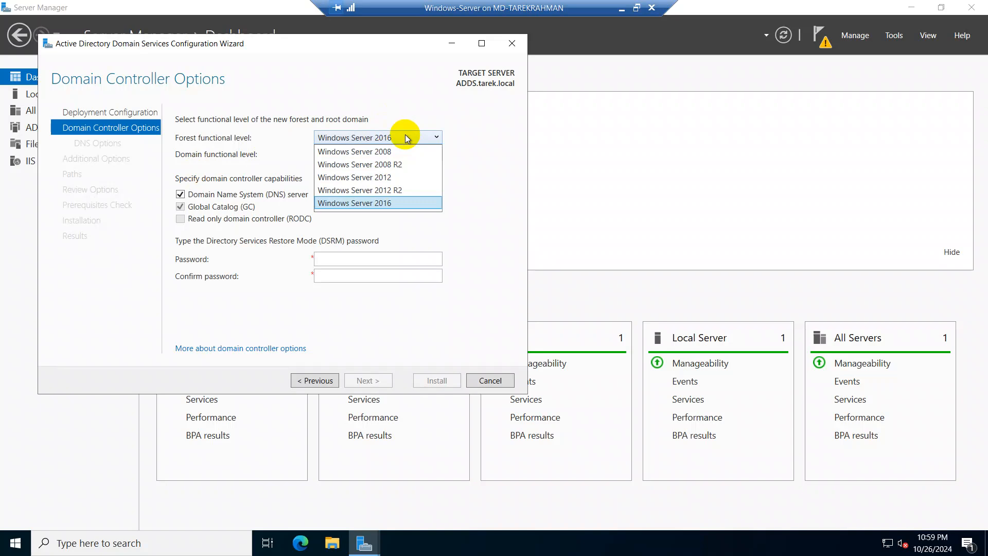
left_click(388, 151)
left_click(390, 155)
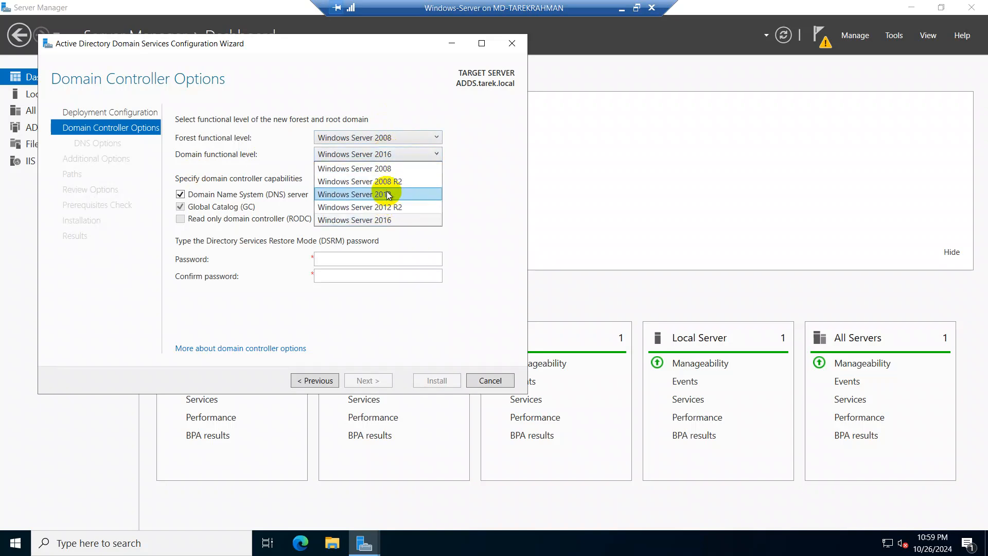
left_click(393, 138)
Step: Set the forest functional level of the new forest to Windows Server 2016
left_click(393, 138)
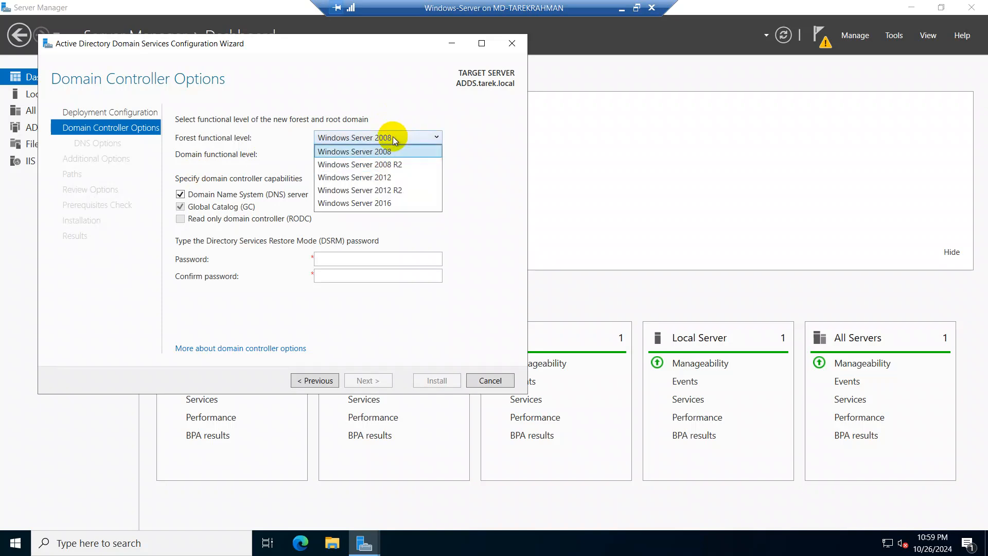
left_click(394, 138)
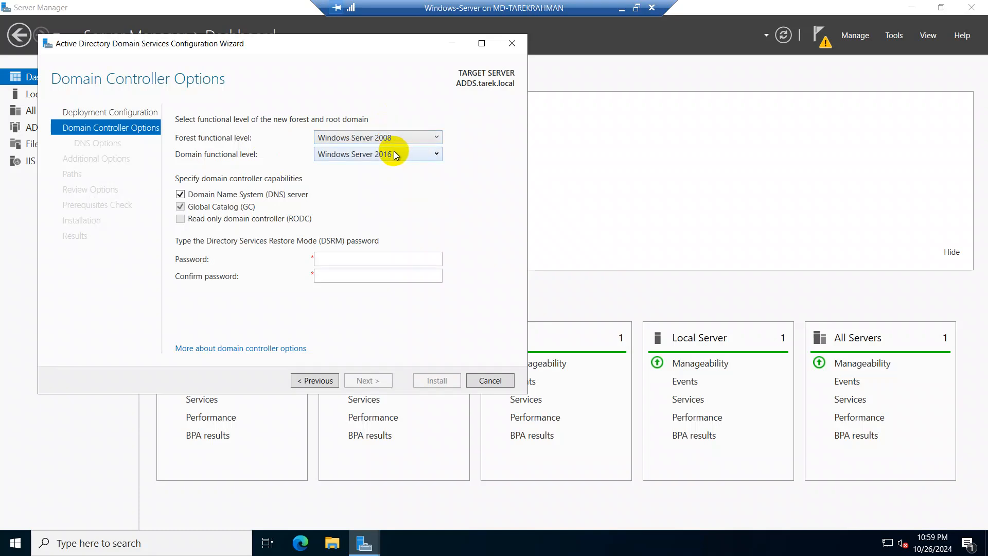
left_click(406, 137)
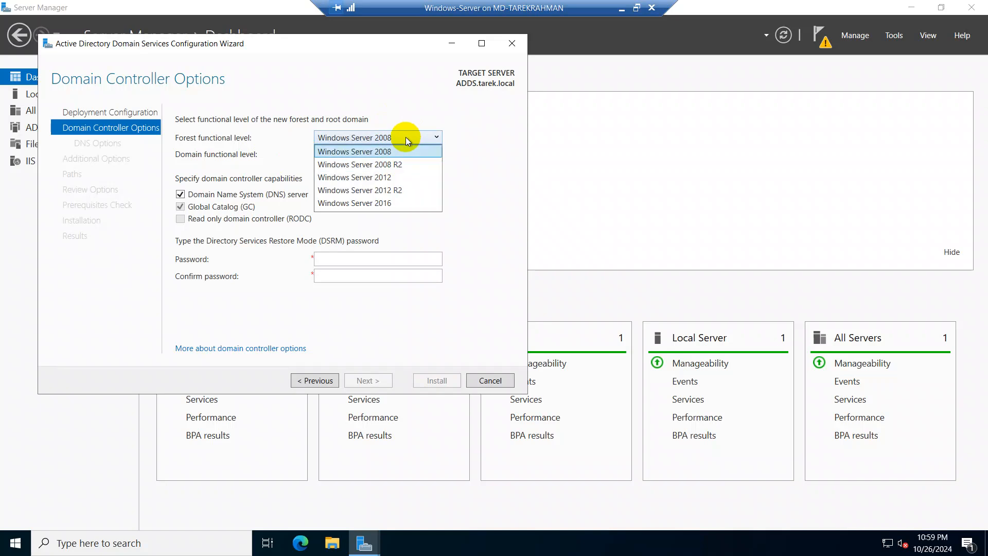
left_click(385, 203)
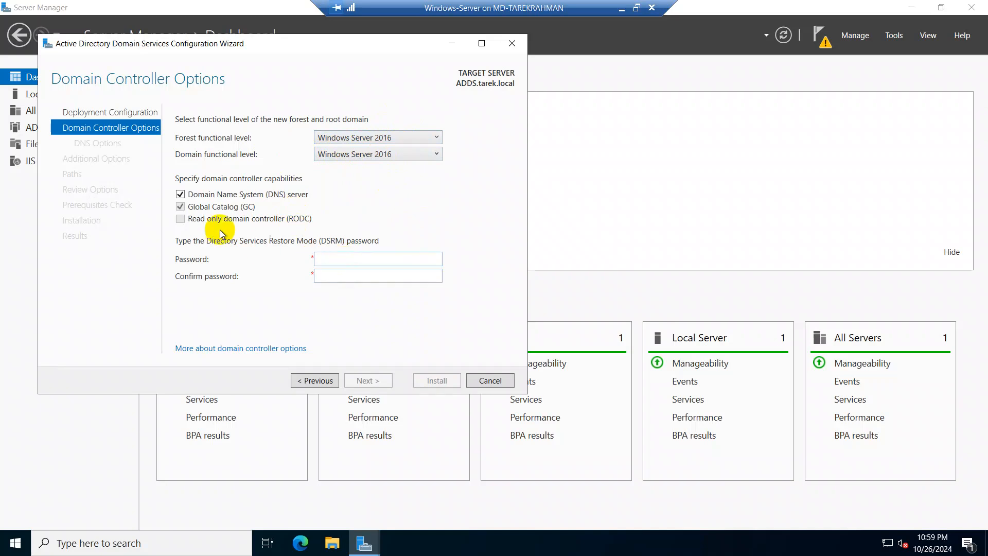
Step: Enter and confirm the Directory Services Restore Mode password, and continue to the DNS options
left_click(382, 258)
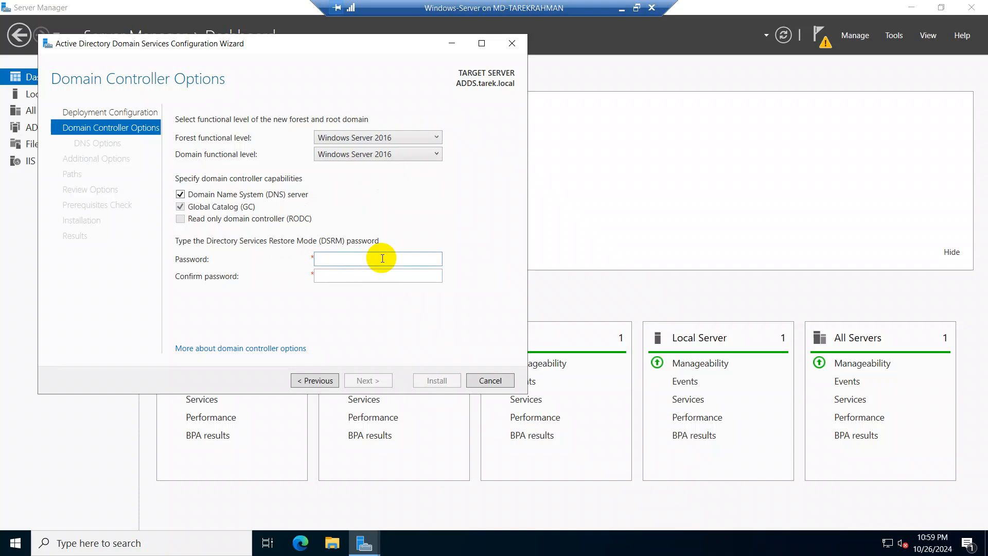
type("P")
left_click(373, 276)
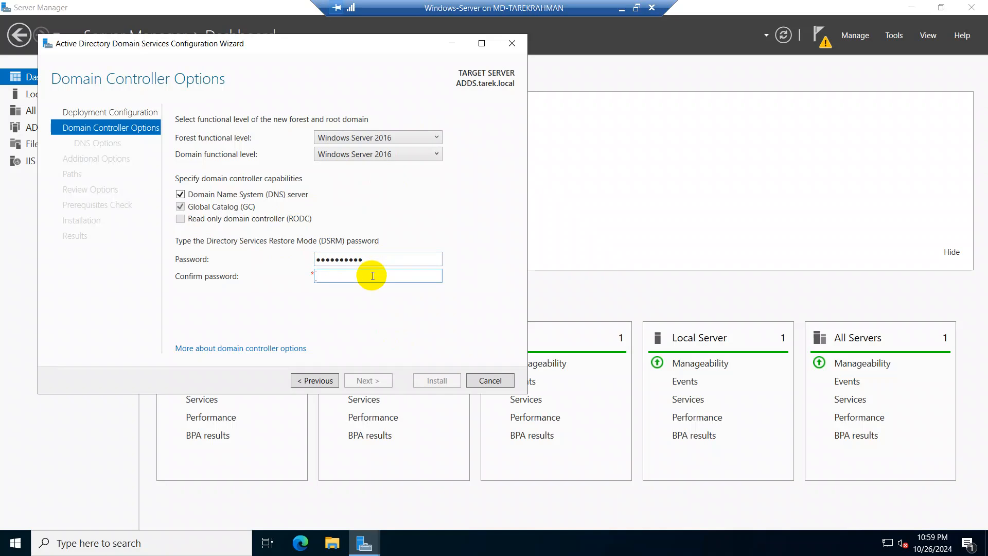
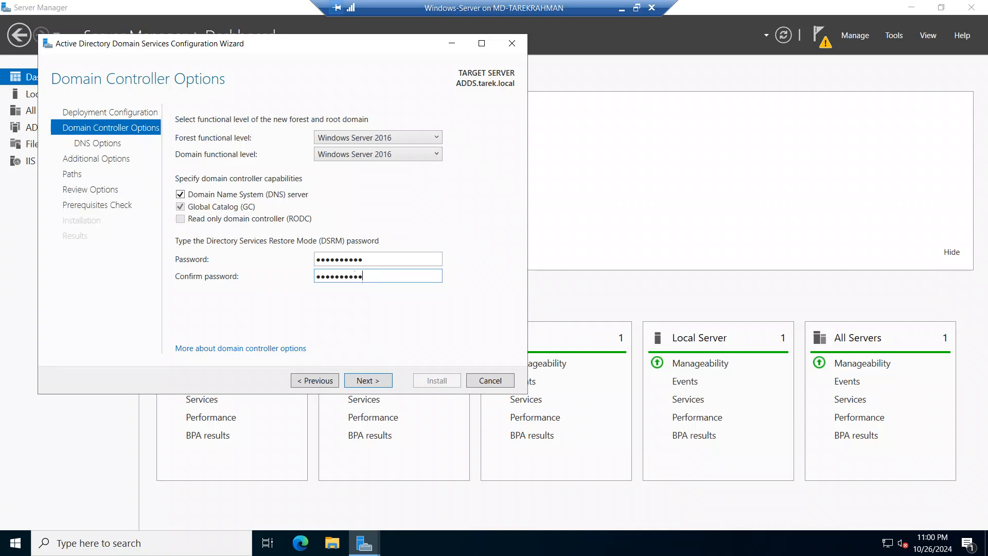
left_click(368, 381)
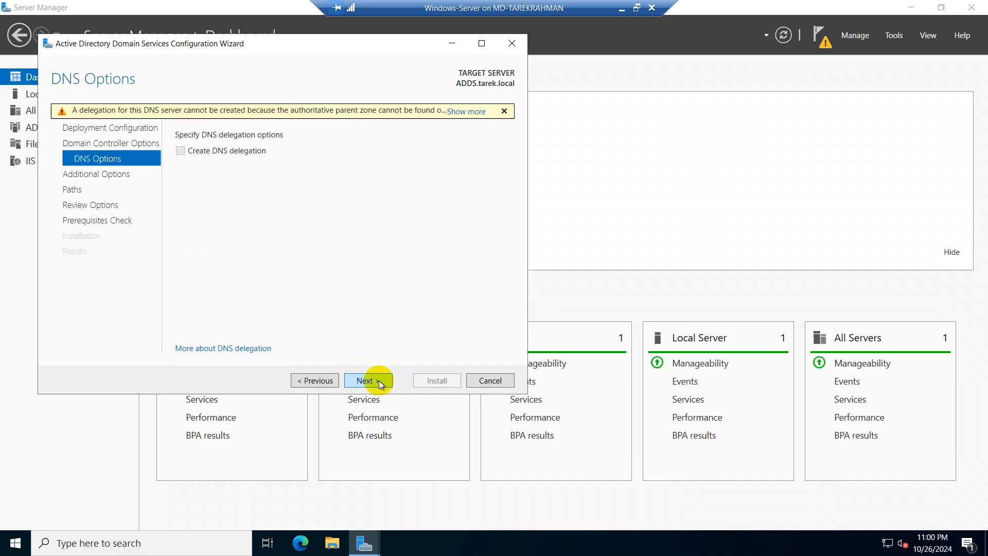
Step: Proceed without DNS delegation, keeping the NetBIOS domain name TAREK and the default database, log files and SYSVOL folders
left_click(379, 381)
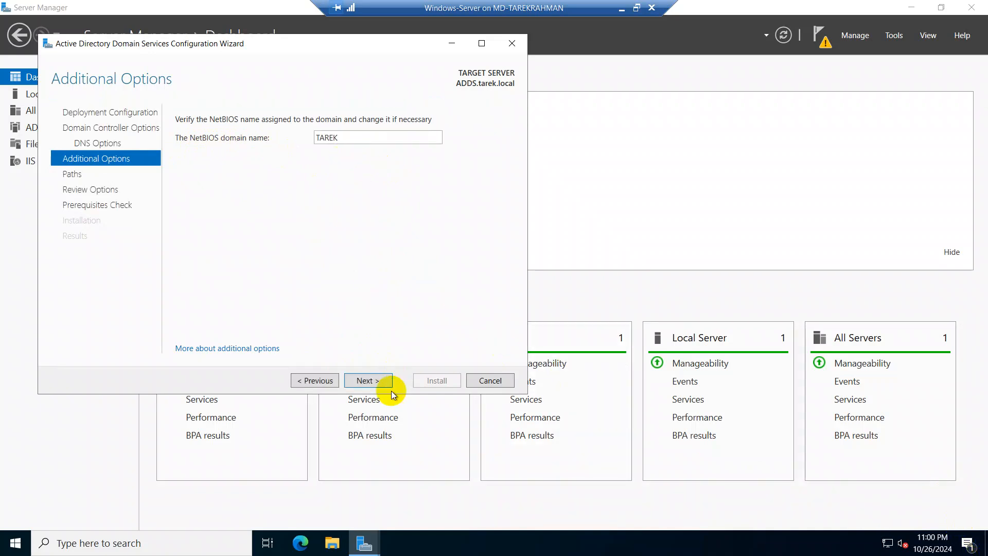
left_click(373, 383)
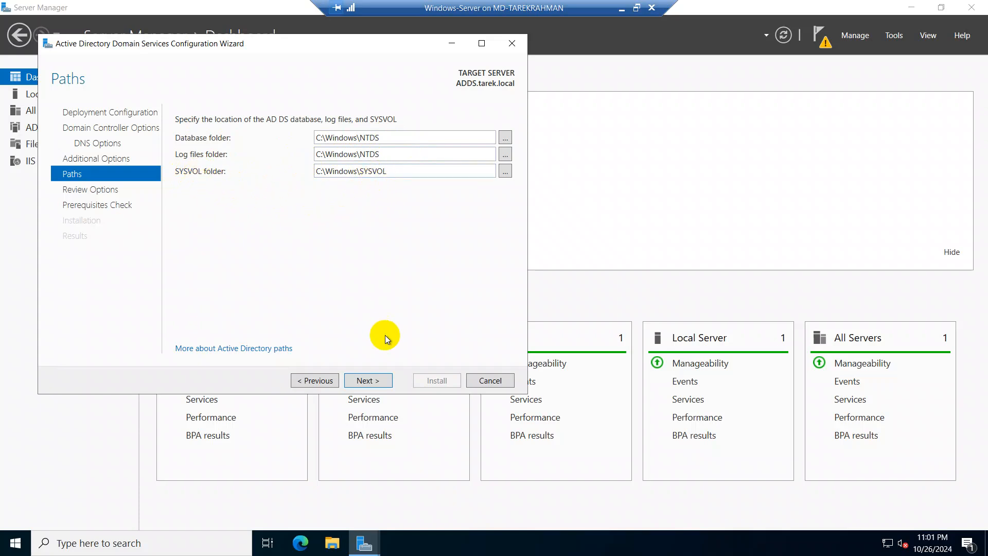
left_click(363, 384)
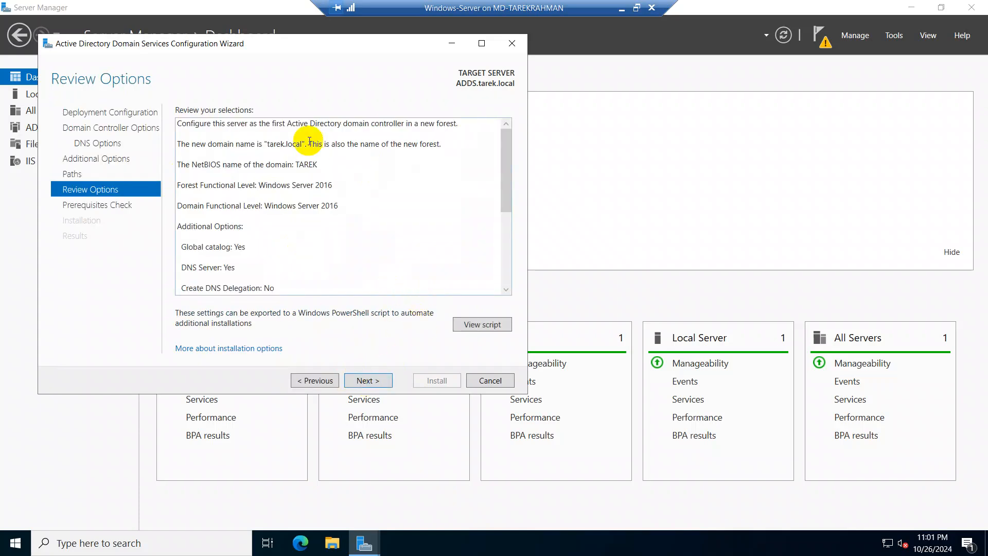
Step: Review the summary of domain controller selections and proceed to the prerequisites check
scroll(309, 141, "down", 5)
scroll(310, 140, "up", 5)
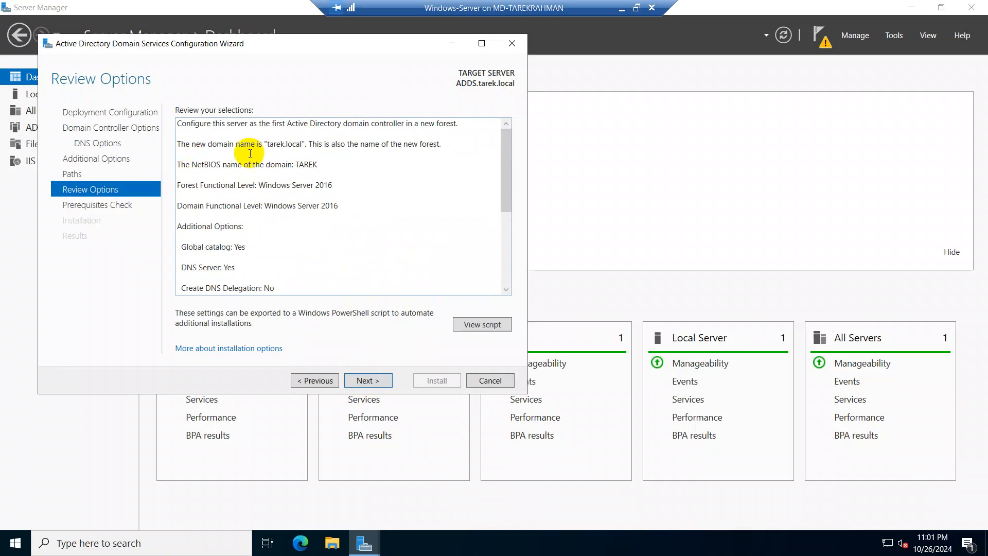
left_click(354, 380)
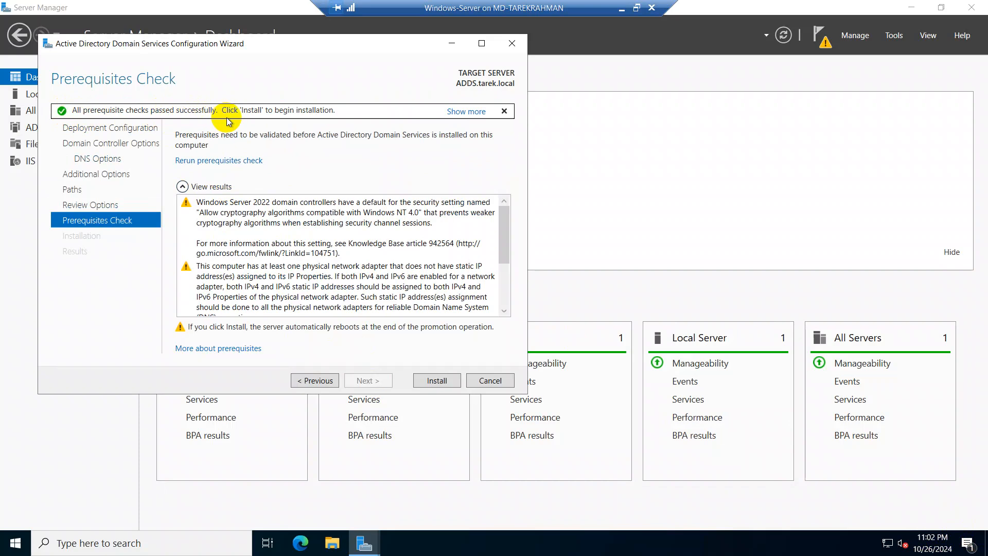
Step: Install the domain controller configuration, dismiss the sign-out notice and close the wizard
left_click(437, 380)
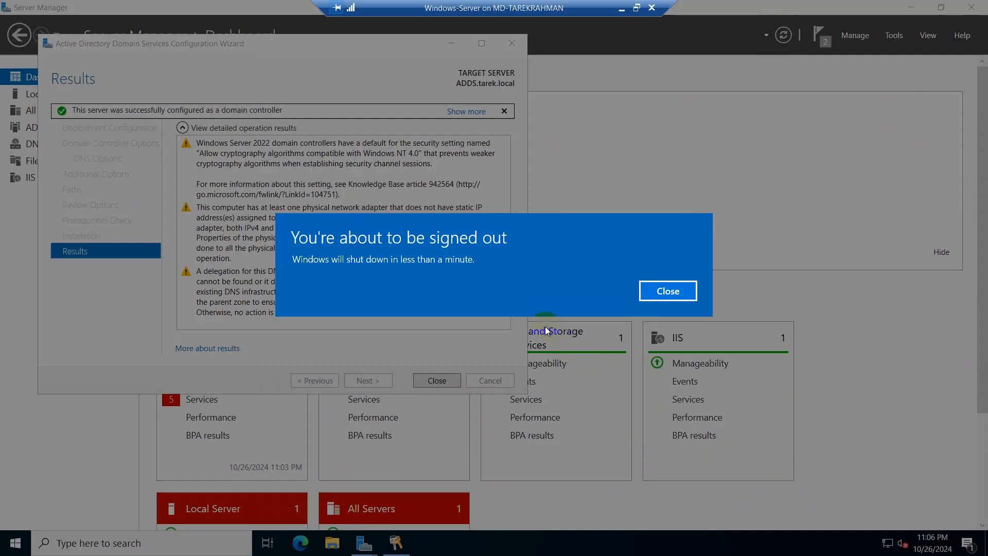
left_click(674, 293)
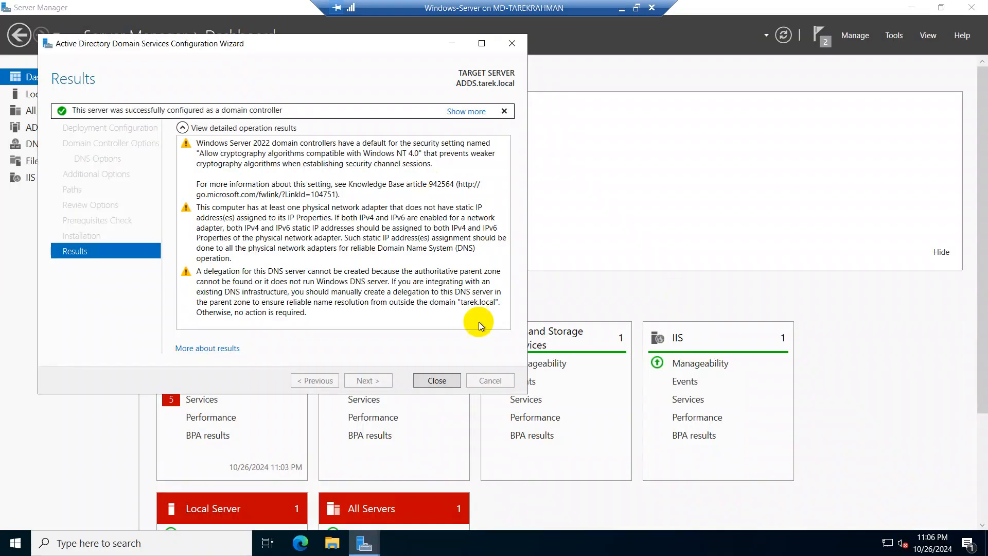
left_click(439, 380)
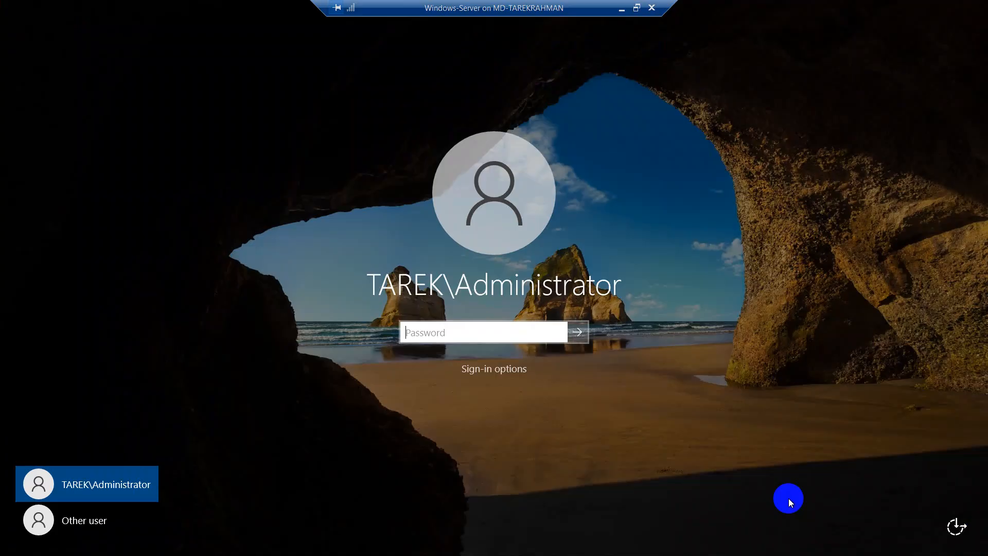
Step: Sign in to the TAREK domain as Administrator with the account password, and dismiss the Windows Admin Center message
left_click(507, 339)
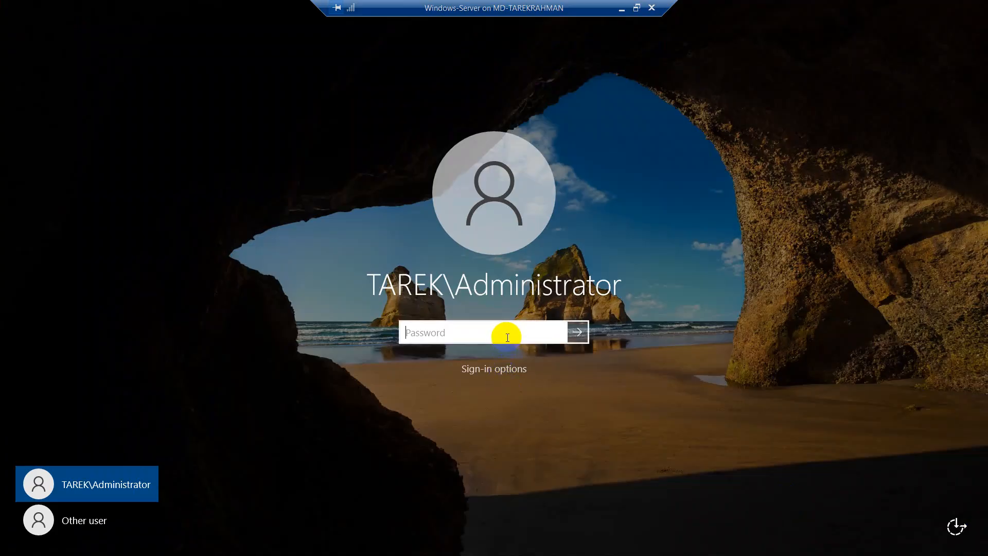
type("•")
key("Return")
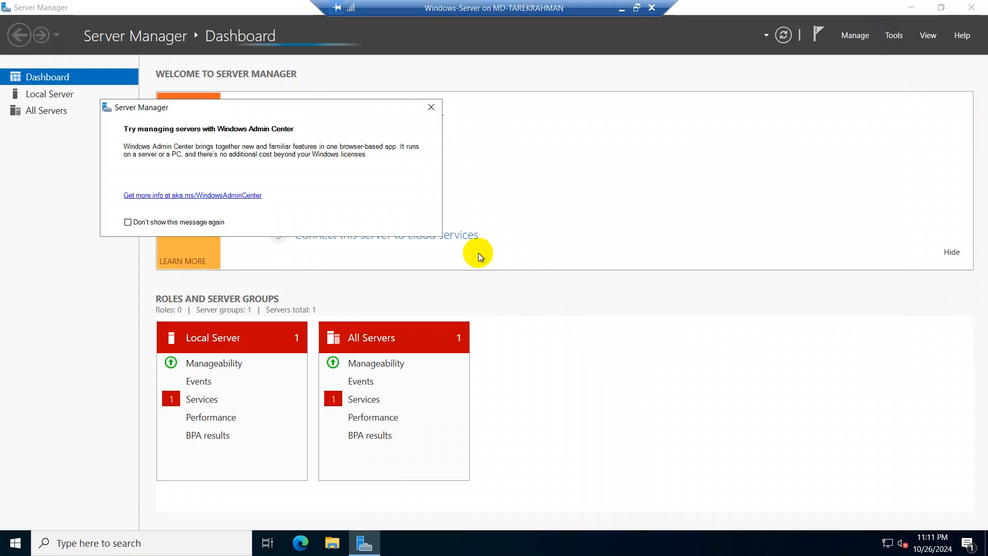
left_click(432, 107)
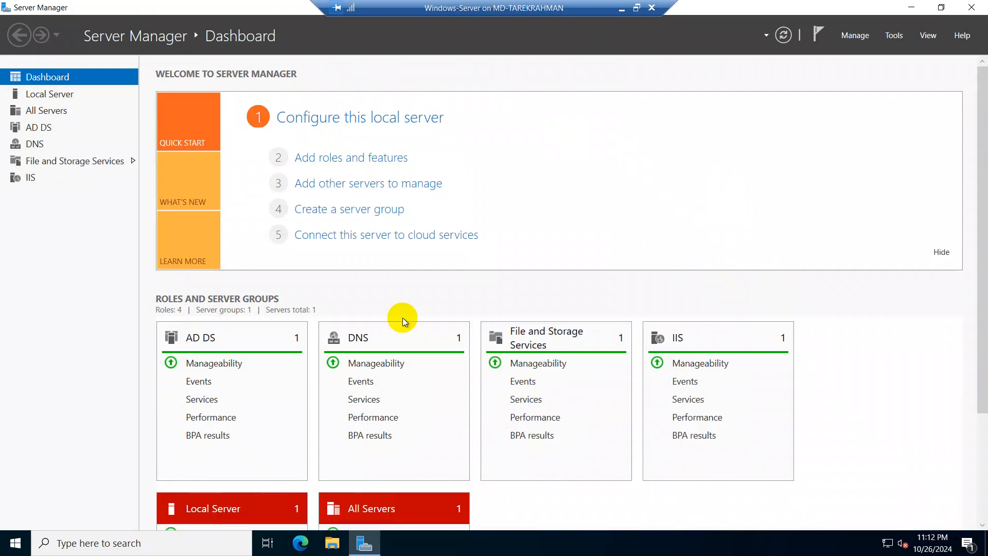
left_click(181, 256)
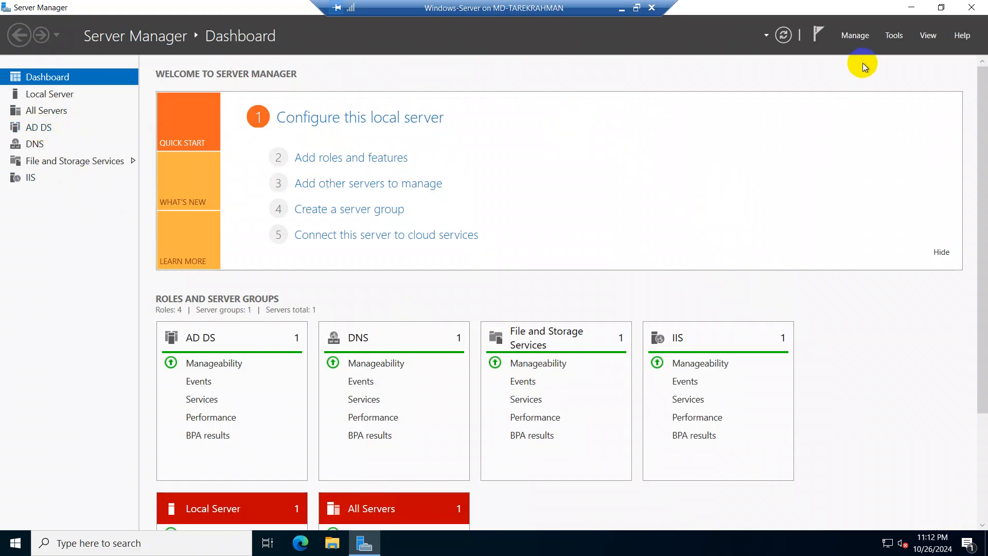
left_click(855, 35)
left_click(855, 35)
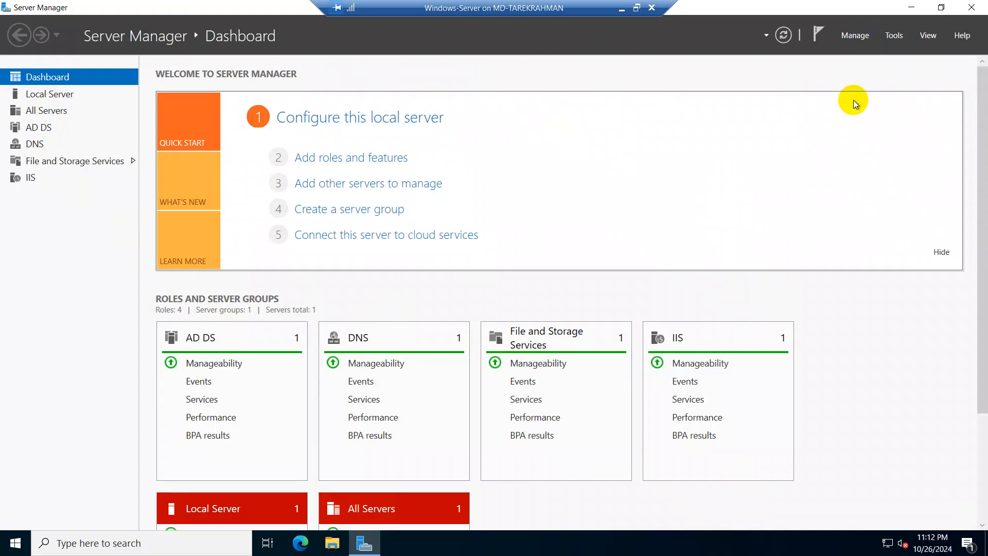
left_click(848, 36)
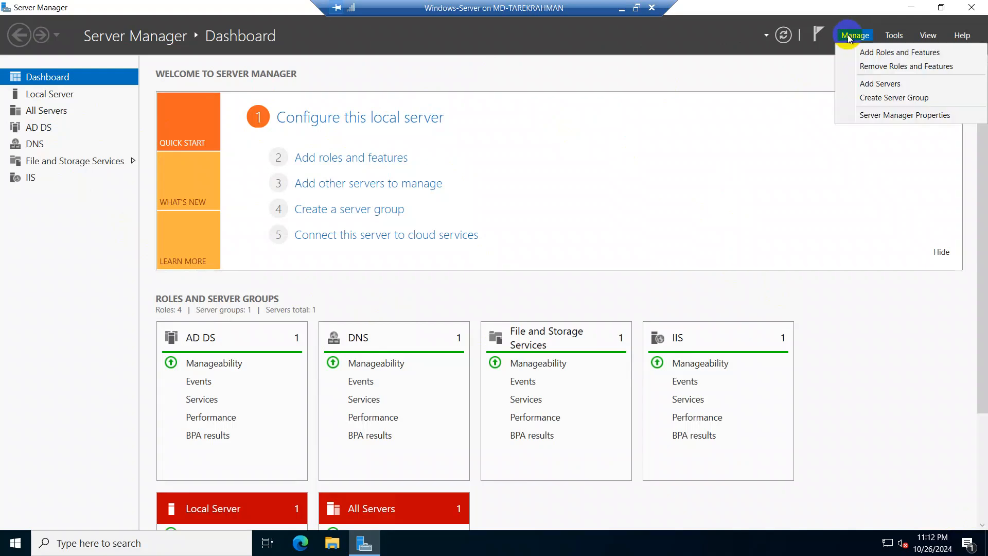
left_click(848, 35)
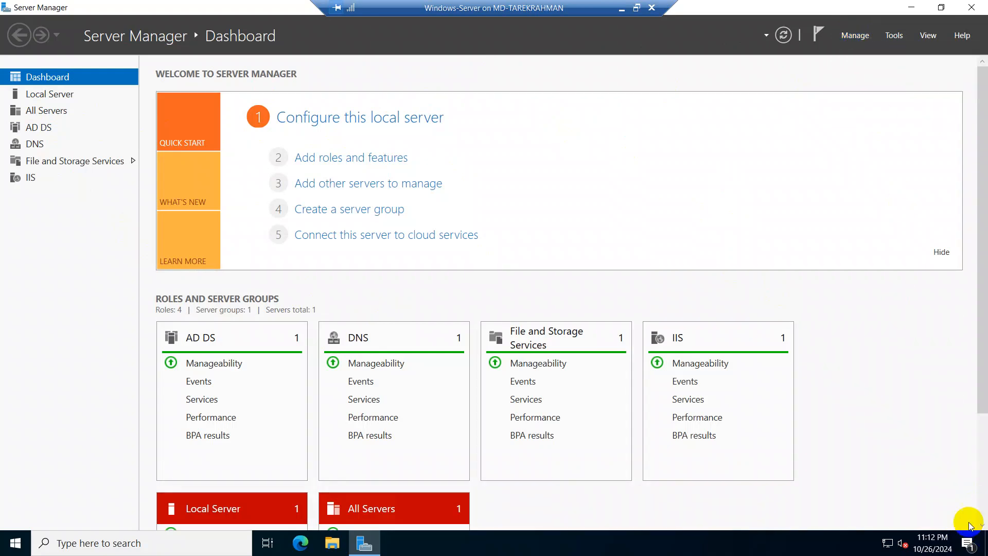